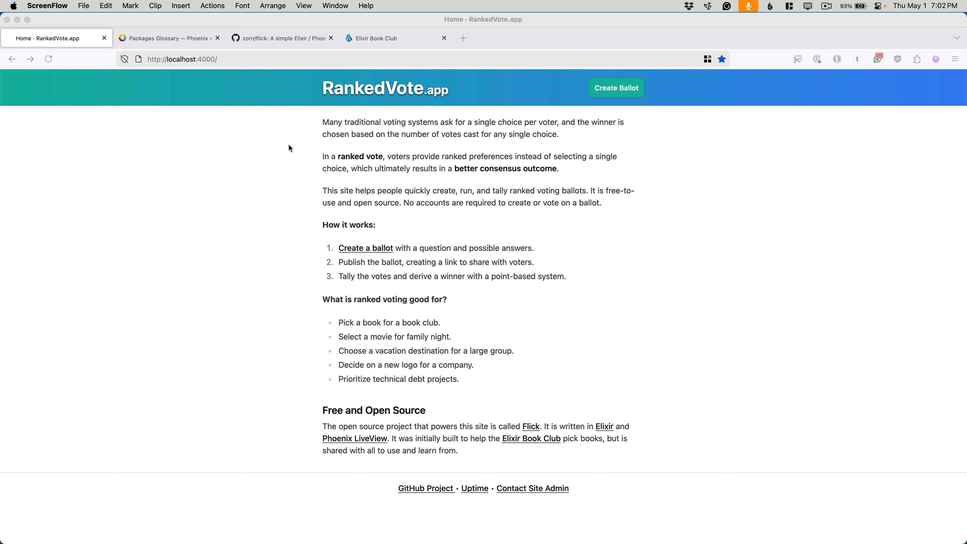
# - Look over the flick repository page on GitHub, including its file list
pyautogui.click(372, 177)
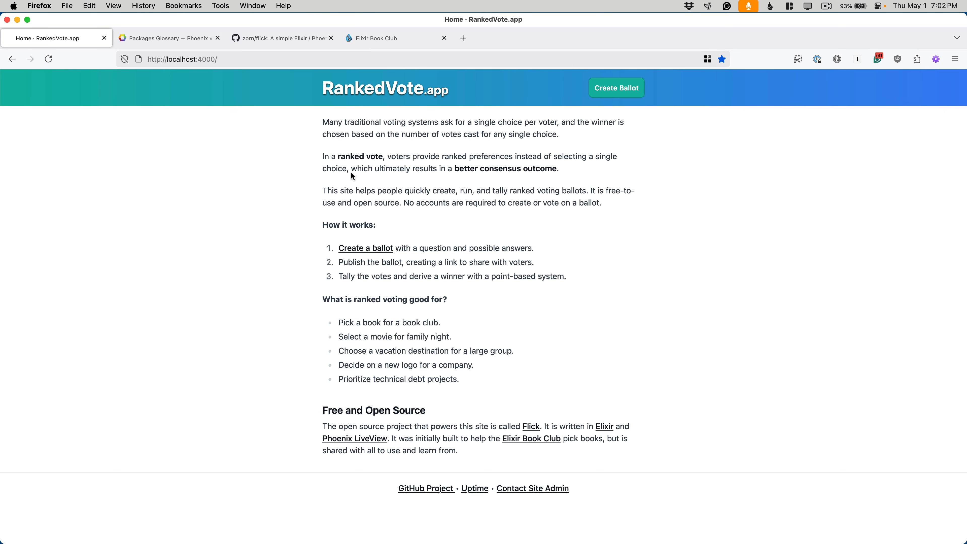
pyautogui.click(257, 37)
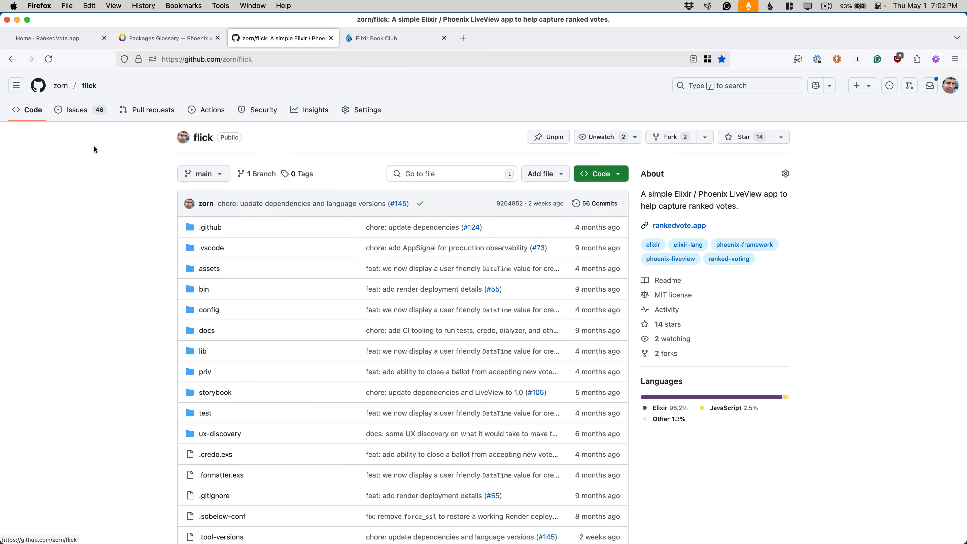
pyautogui.scroll(-5, 119, 413)
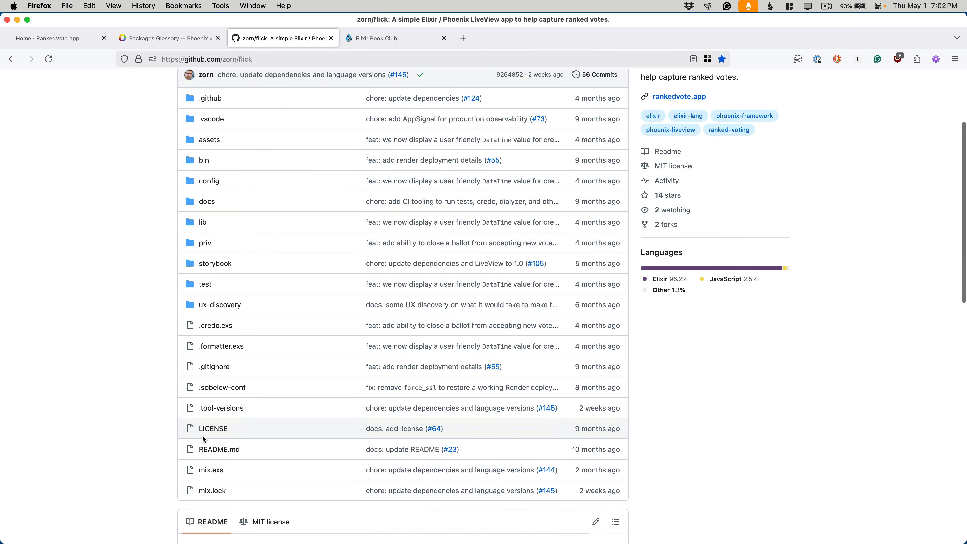
pyautogui.scroll(5, 204, 438)
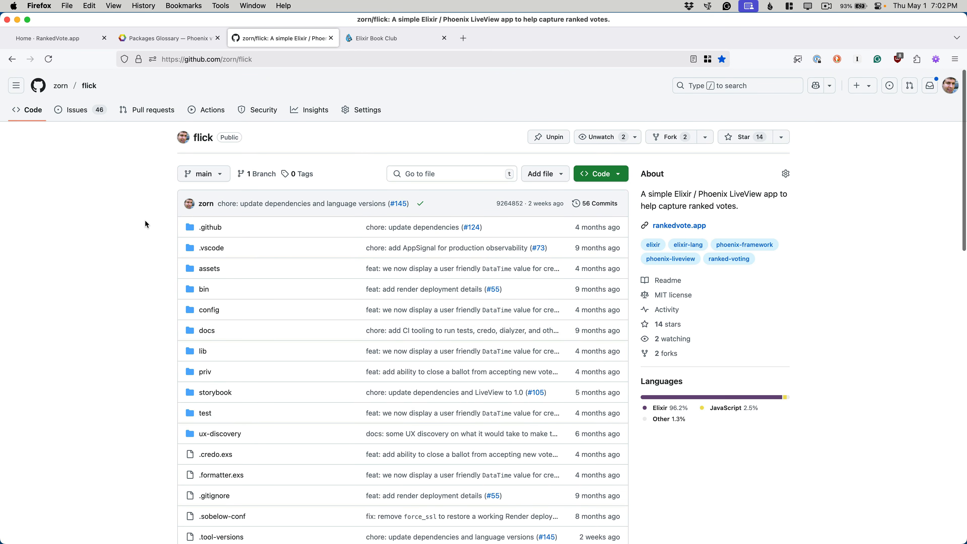
pyautogui.moveTo(148, 41)
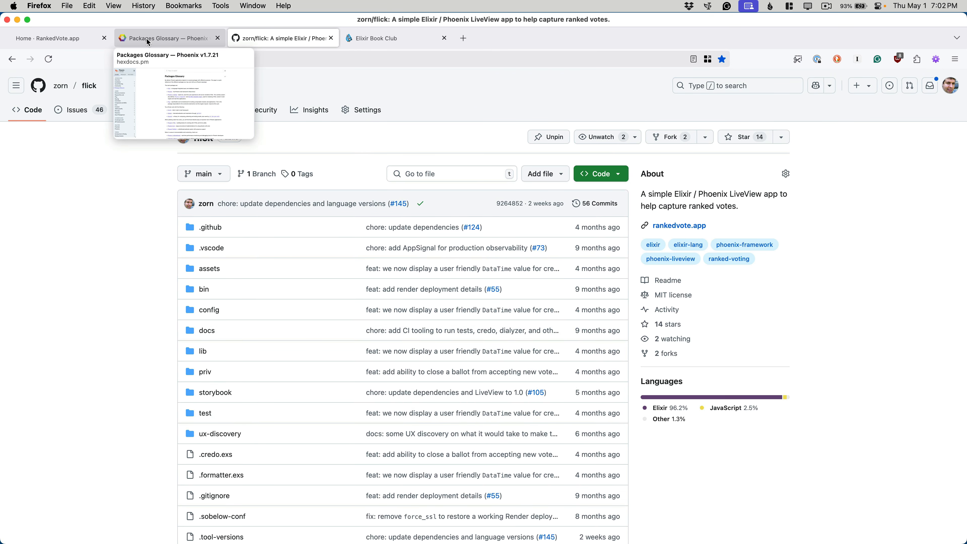
# - View the Elixir Book Club website and return to the RankedVote home page
pyautogui.click(54, 38)
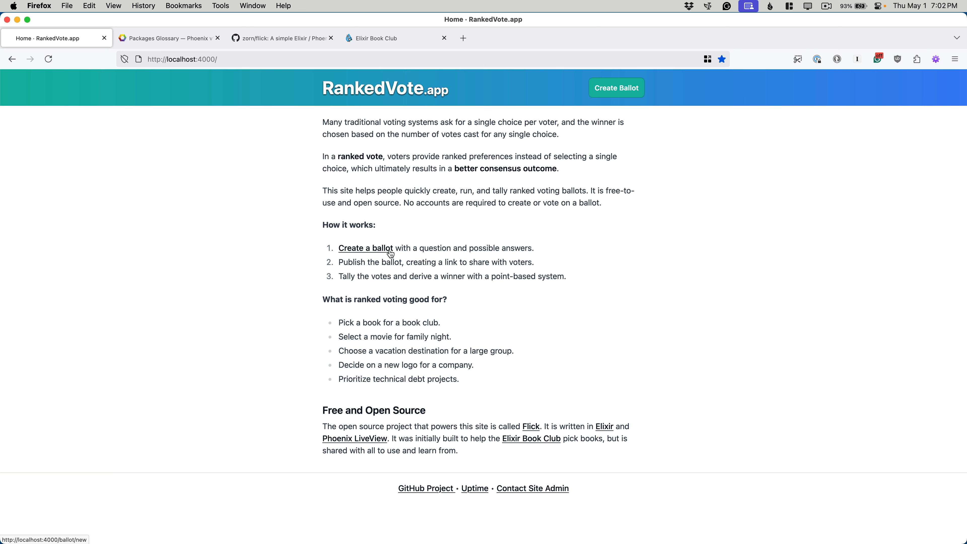
pyautogui.press('super+4')
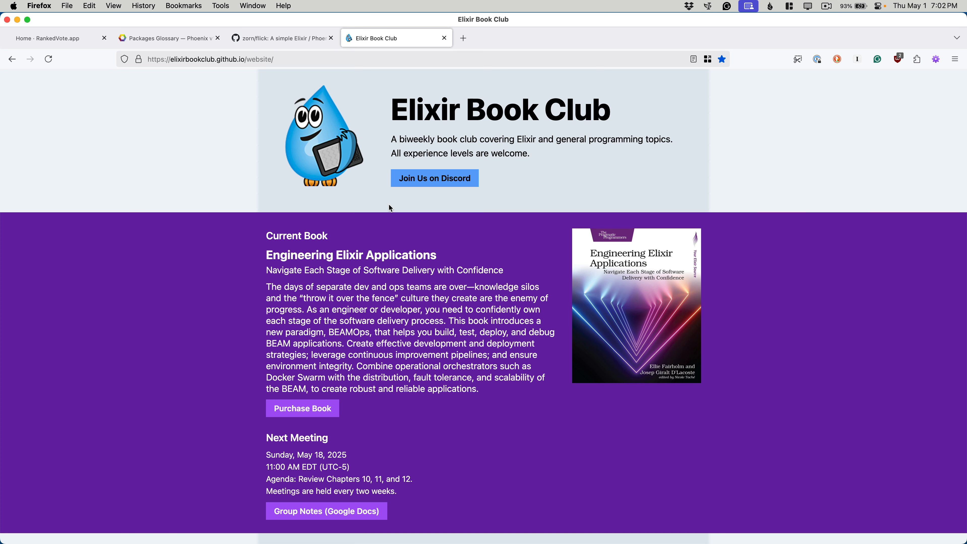
pyautogui.click(50, 38)
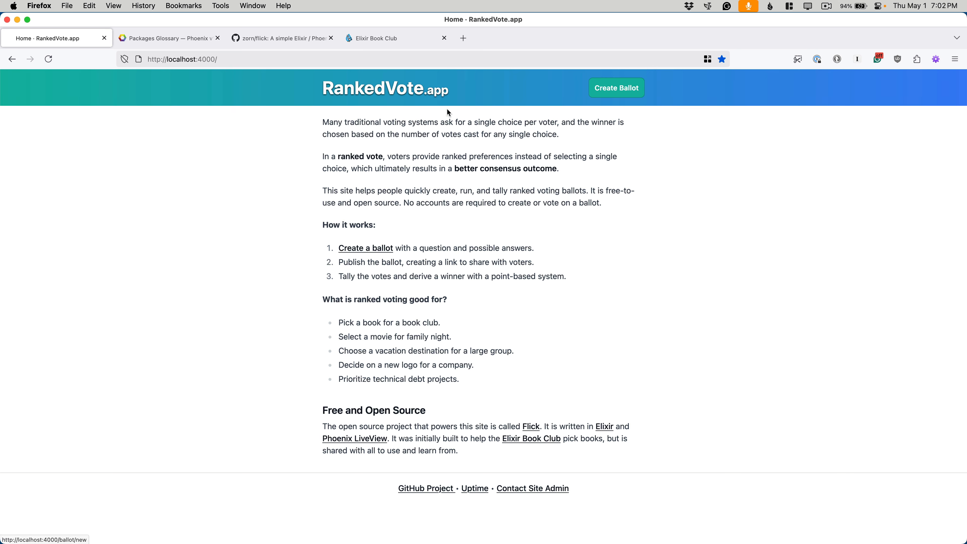
# - Start a new ballot and try to save it with all fields blank
pyautogui.click(609, 98)
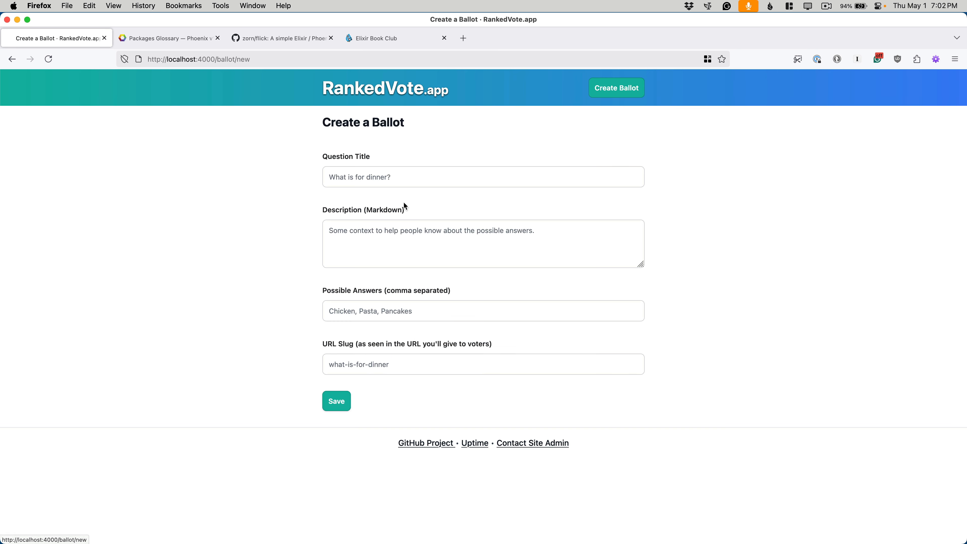
pyautogui.click(325, 401)
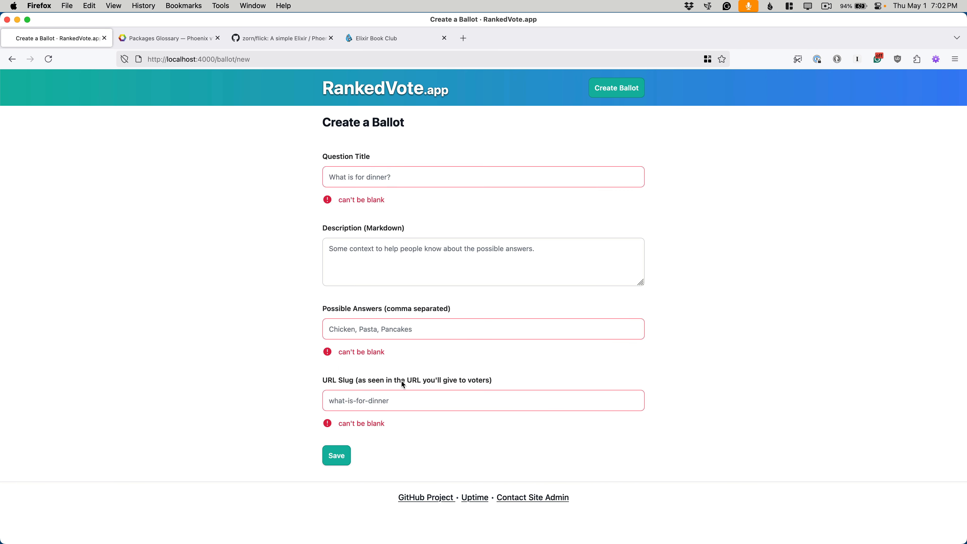
# - Set the ballot's question title to "Demo What is your favorite color?"
pyautogui.click(362, 178)
pyautogui.write('Demo W')
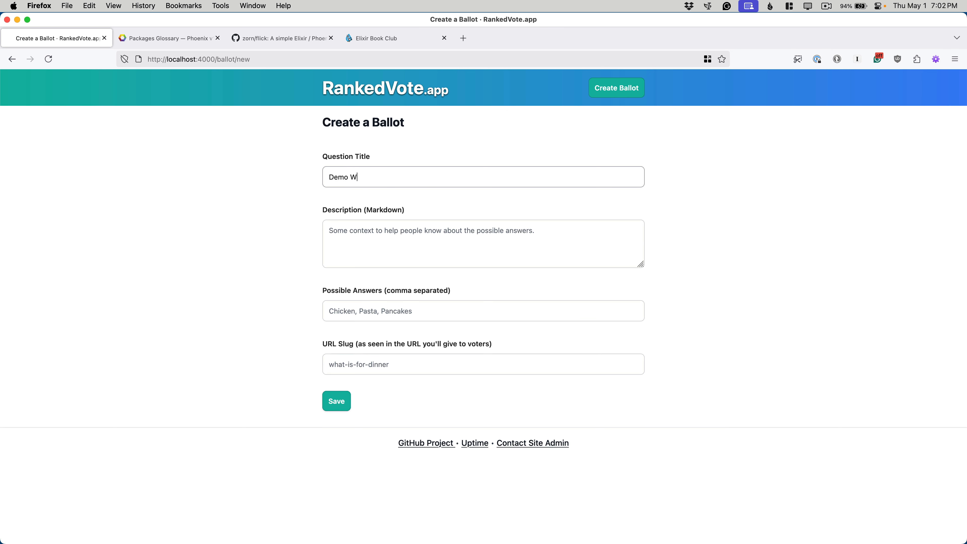
pyautogui.write('hat is your favorite color?')
# - Fill the ballot description with 111, a blank line, and 333
pyautogui.click(369, 223)
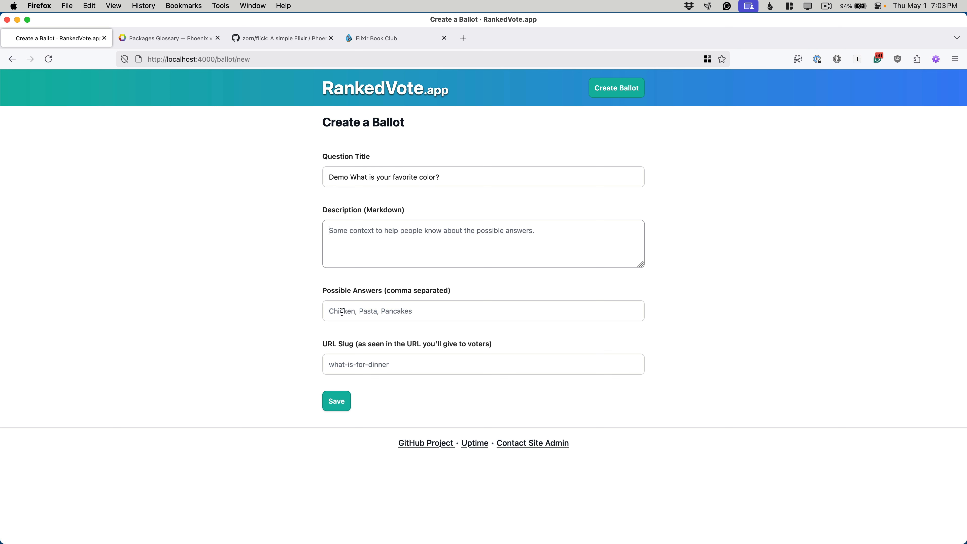
pyautogui.click(370, 311)
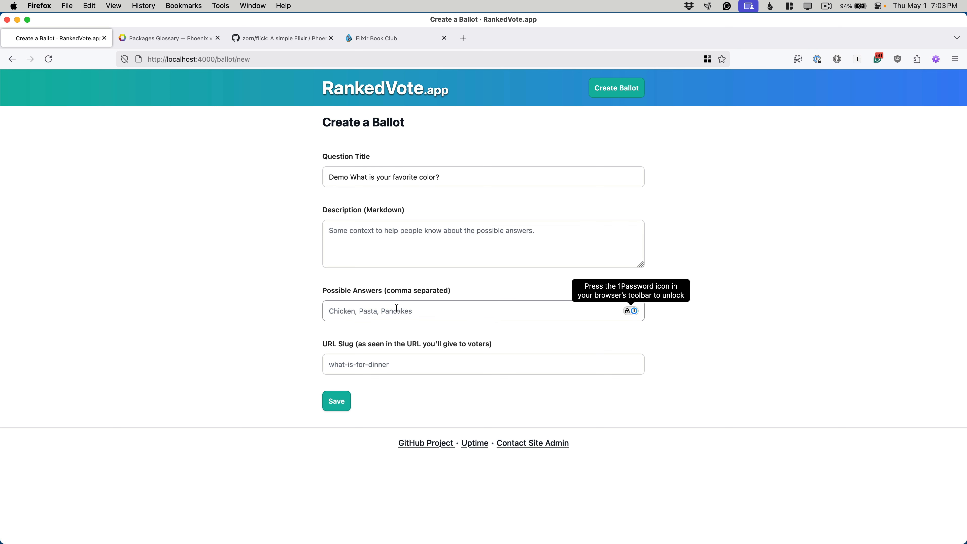
pyautogui.click(394, 262)
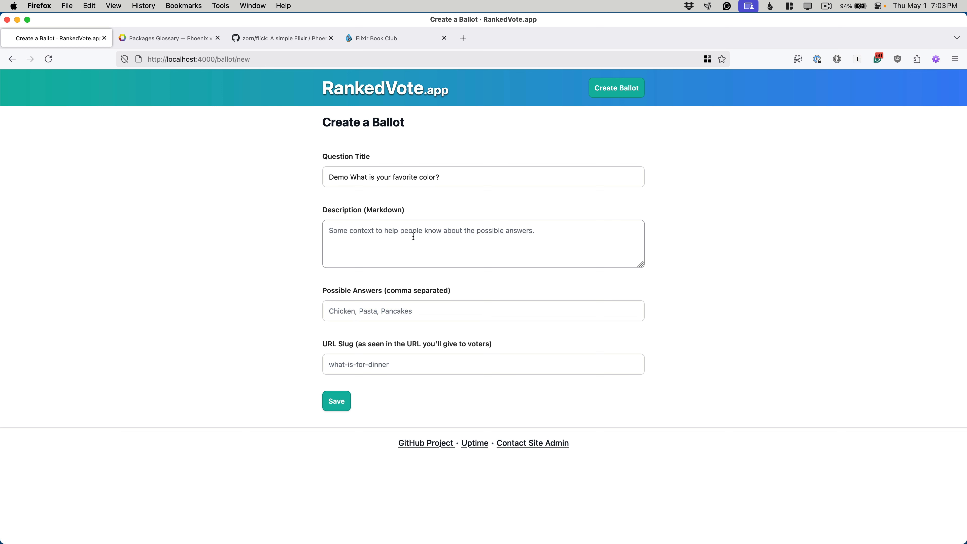
pyautogui.write('111')
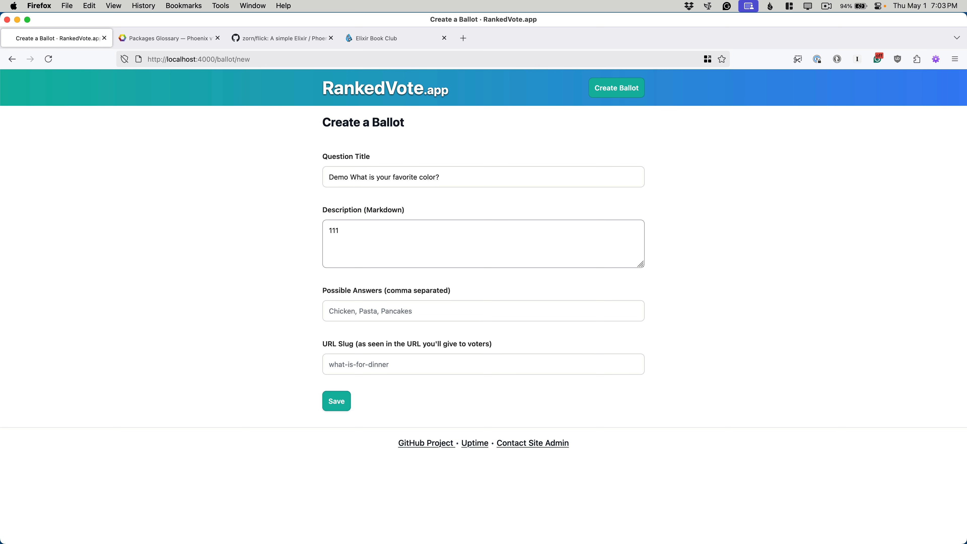
pyautogui.press('Return')
pyautogui.press('Return')
pyautogui.write('333')
# - Enter "red, blue, green" as the possible answers and demo-colors as the URL slug, and save the ballot
pyautogui.click(340, 319)
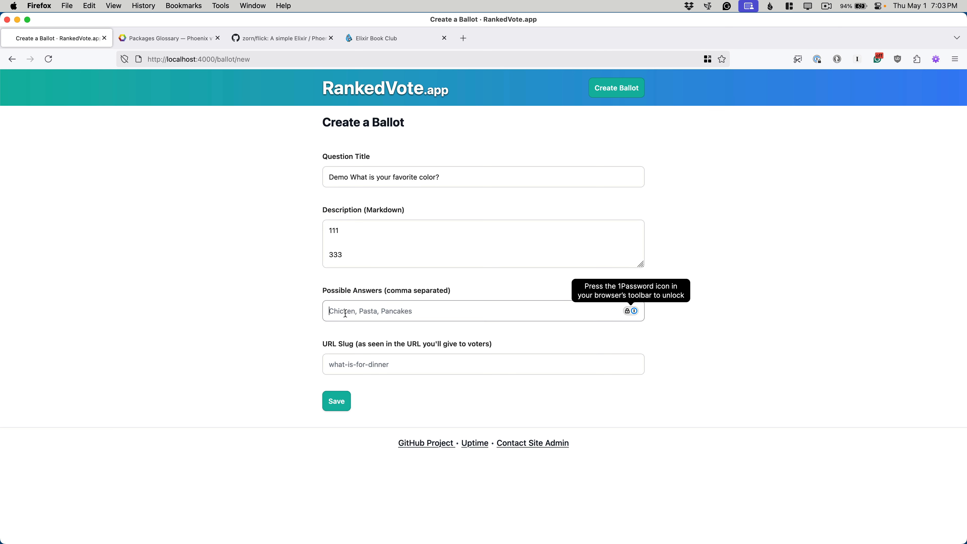
pyautogui.write('red, ')
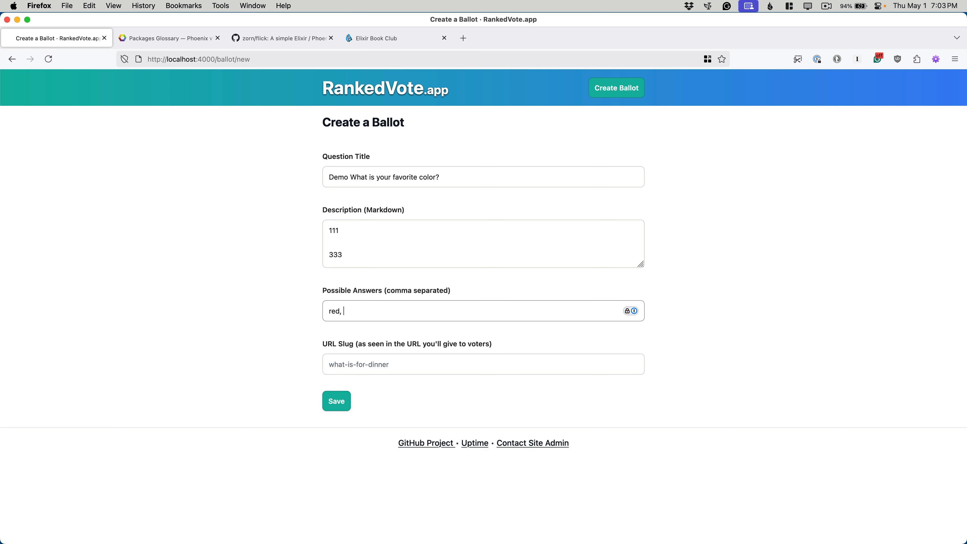
pyautogui.write('blue, green')
pyautogui.click(342, 369)
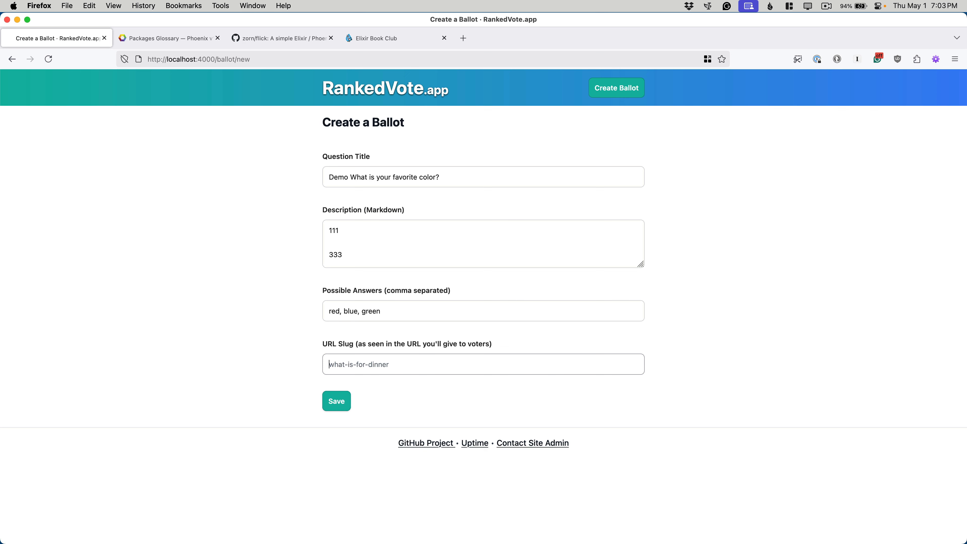
pyautogui.write('demo-colors')
pyautogui.click(351, 403)
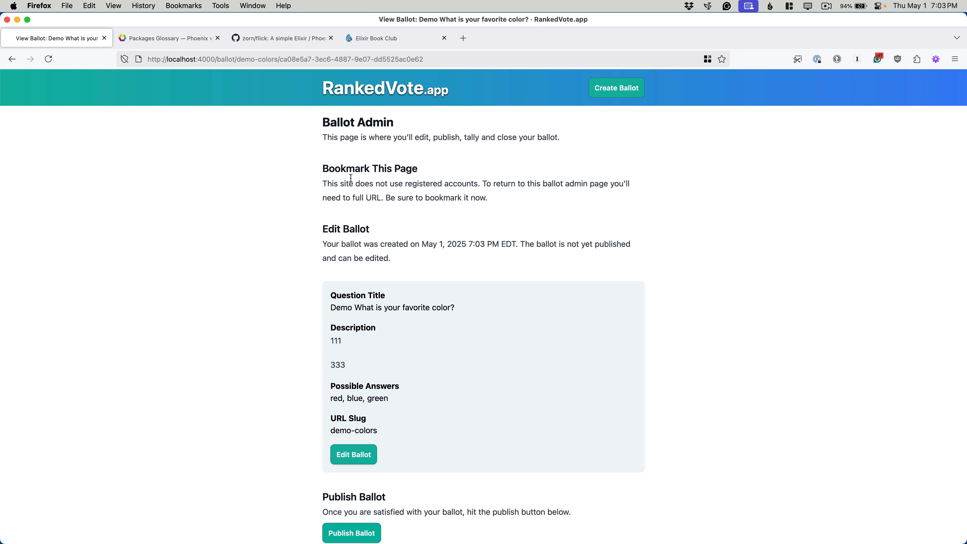
# - Read the Bookmark This Page instructions on the ballot admin page and examine the page's URL
pyautogui.moveTo(341, 171); pyautogui.dragTo(478, 220)
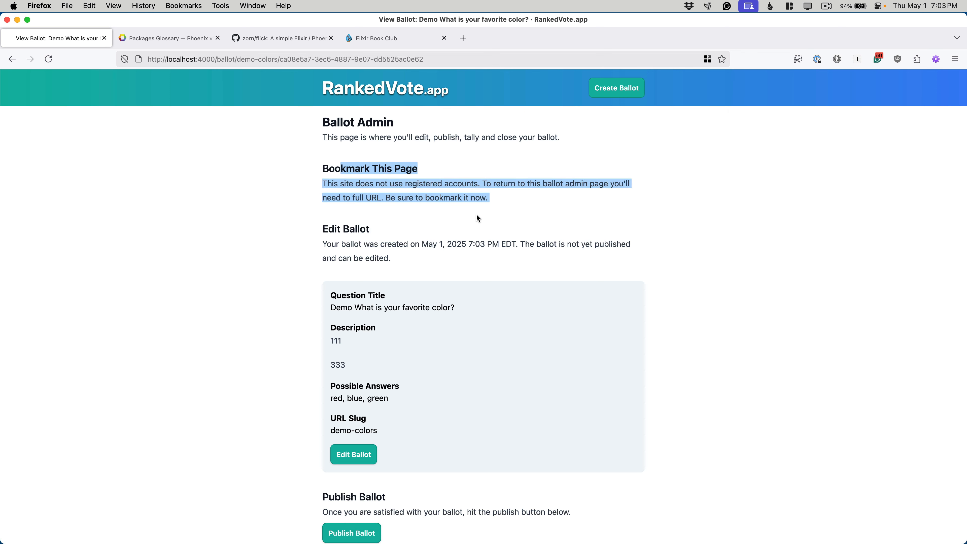
pyautogui.click(476, 214)
pyautogui.moveTo(329, 168); pyautogui.dragTo(426, 171)
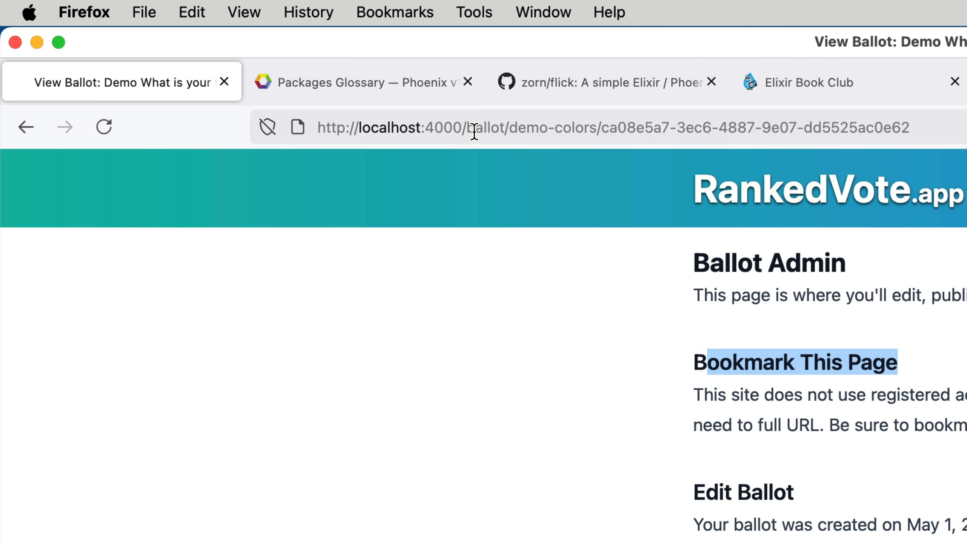
pyautogui.click(641, 155)
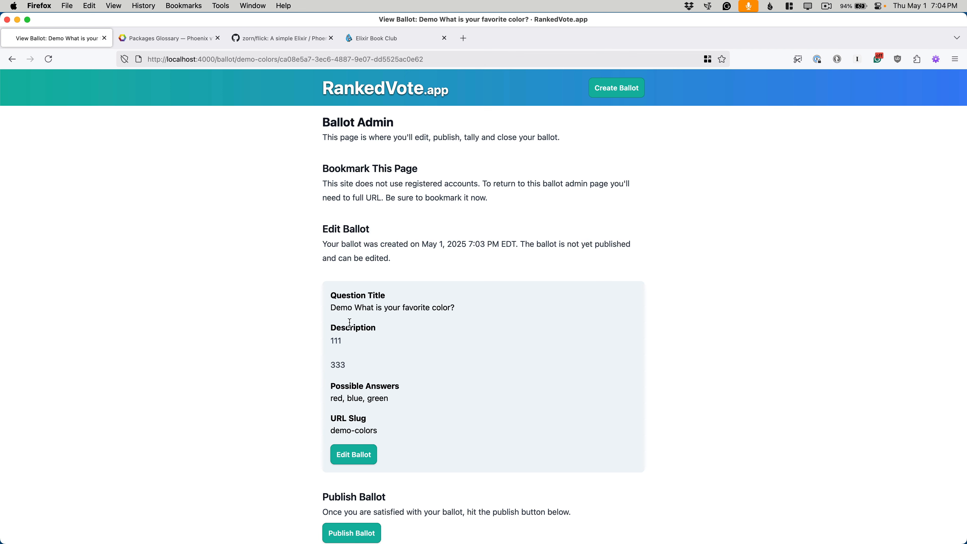
# - Publish the ballot and open its demo-colors voting link
pyautogui.scroll(-2, 427, 469)
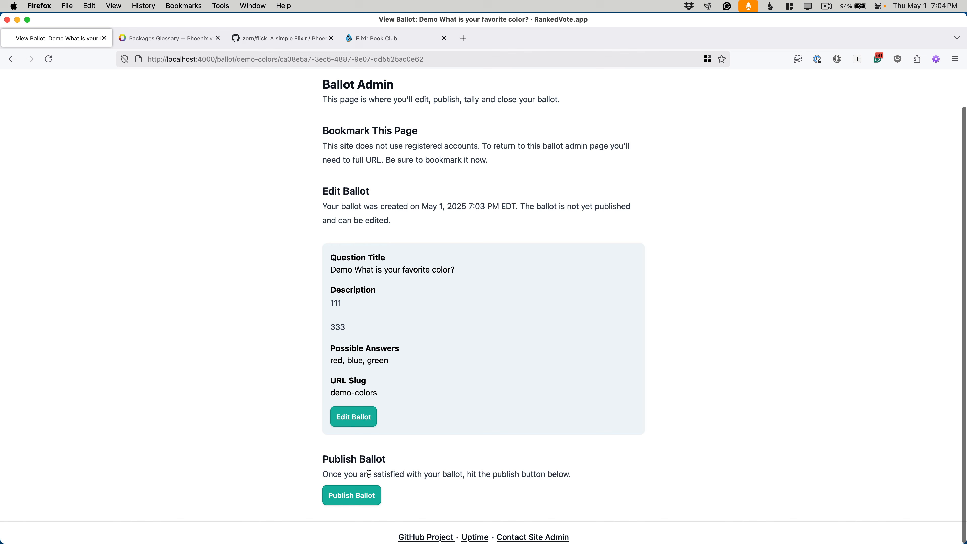
pyautogui.click(351, 495)
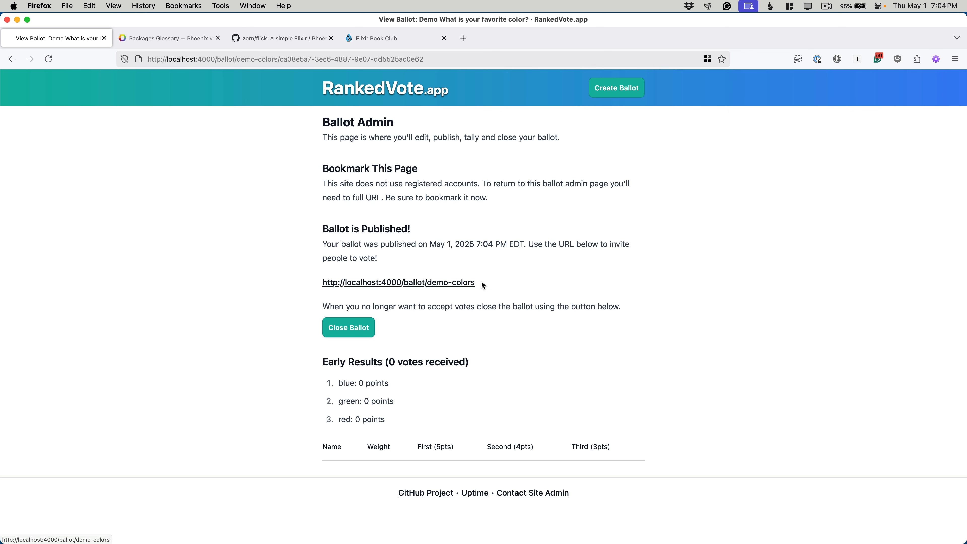
pyautogui.click(415, 282)
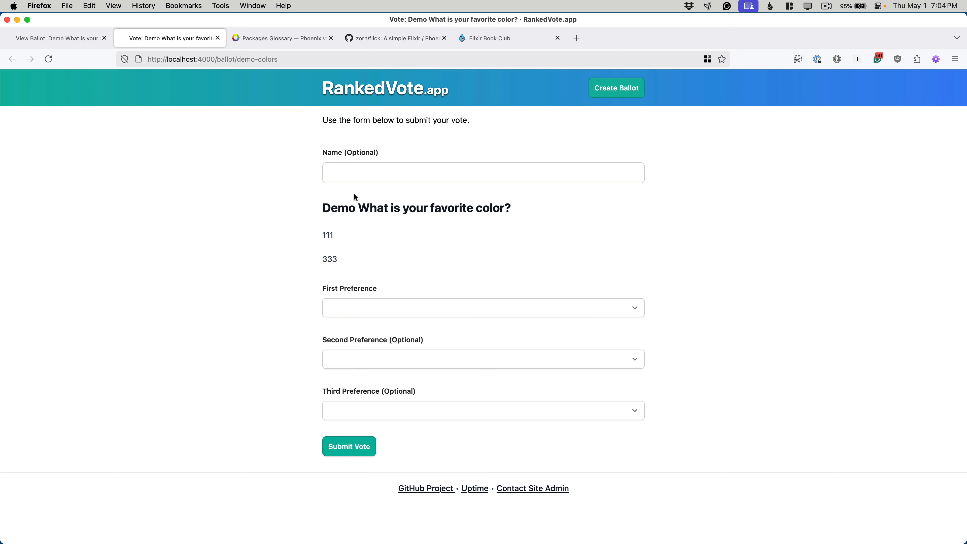
# - Read the voting form's instruction and enter "Demo 1" as the voter's name
pyautogui.moveTo(355, 119); pyautogui.dragTo(515, 117)
pyautogui.click(479, 121)
pyautogui.click(355, 164)
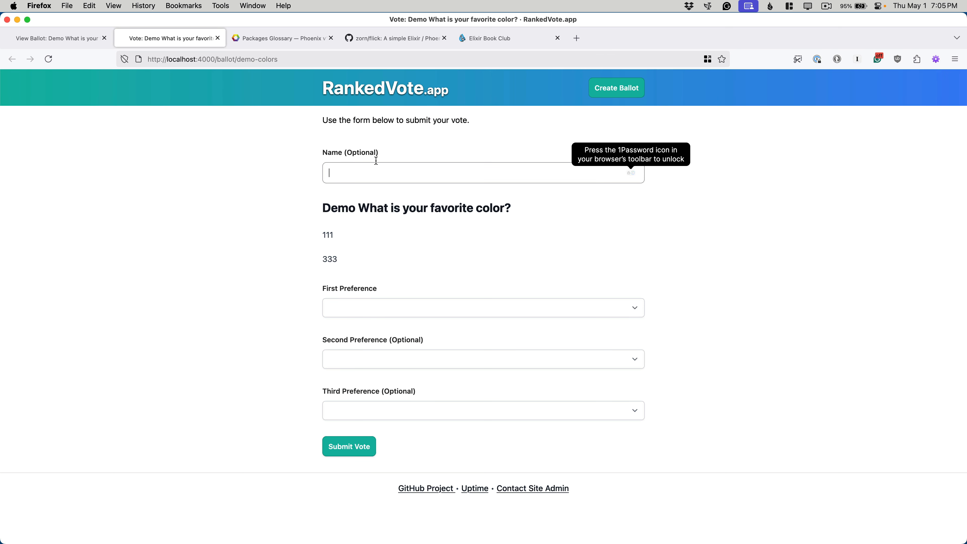
pyautogui.click(285, 181)
pyautogui.click(377, 171)
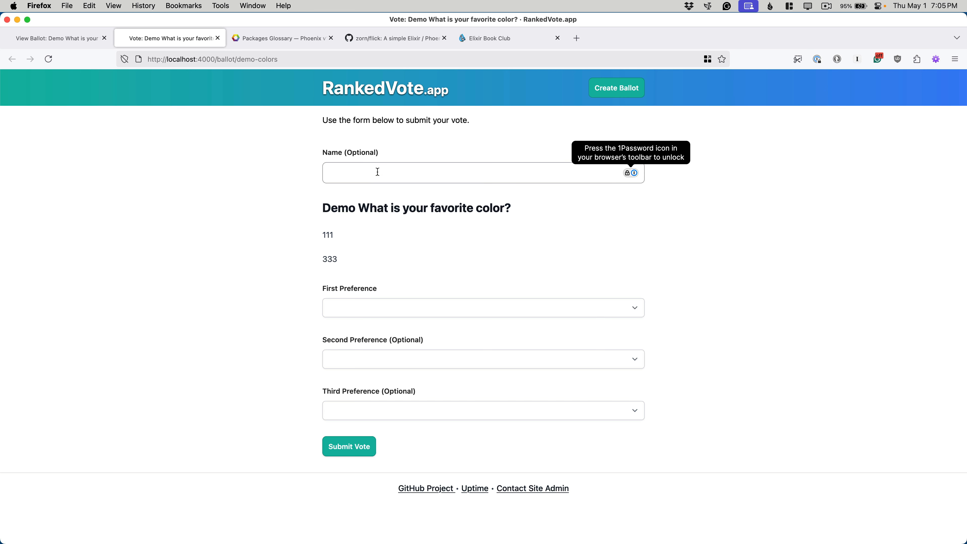
pyautogui.write('o 1')
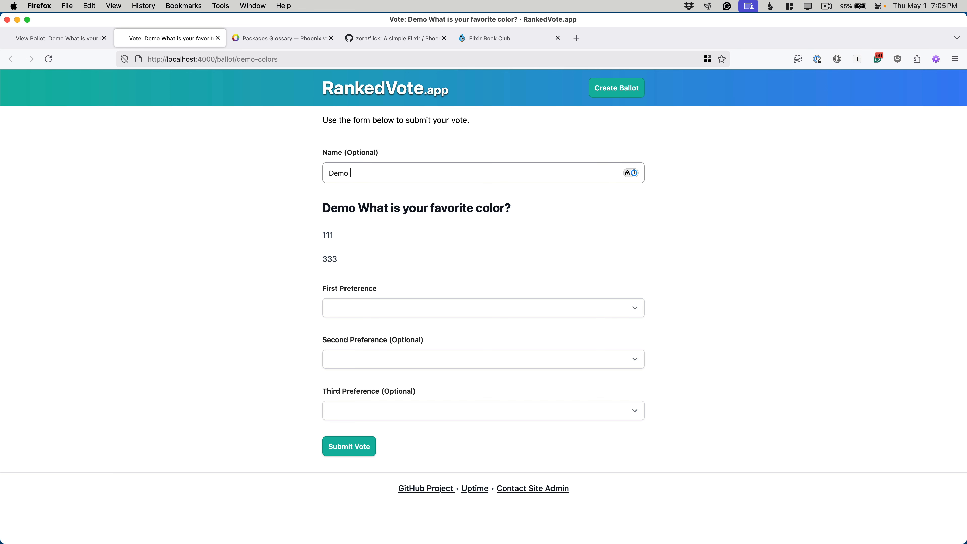
pyautogui.click(327, 223)
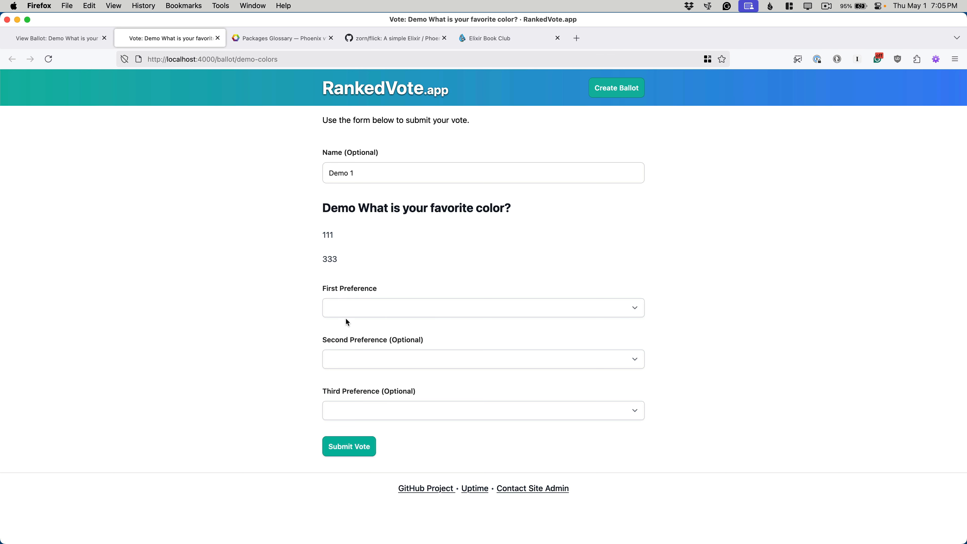
# - Rank blue first, green second and red third, and submit the vote
pyautogui.click(371, 305)
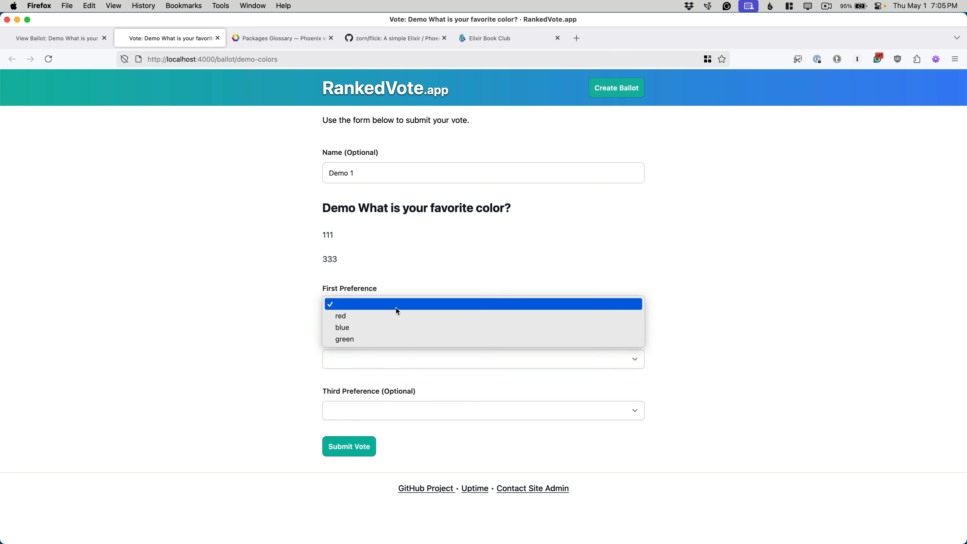
pyautogui.click(398, 328)
pyautogui.click(383, 358)
pyautogui.click(385, 392)
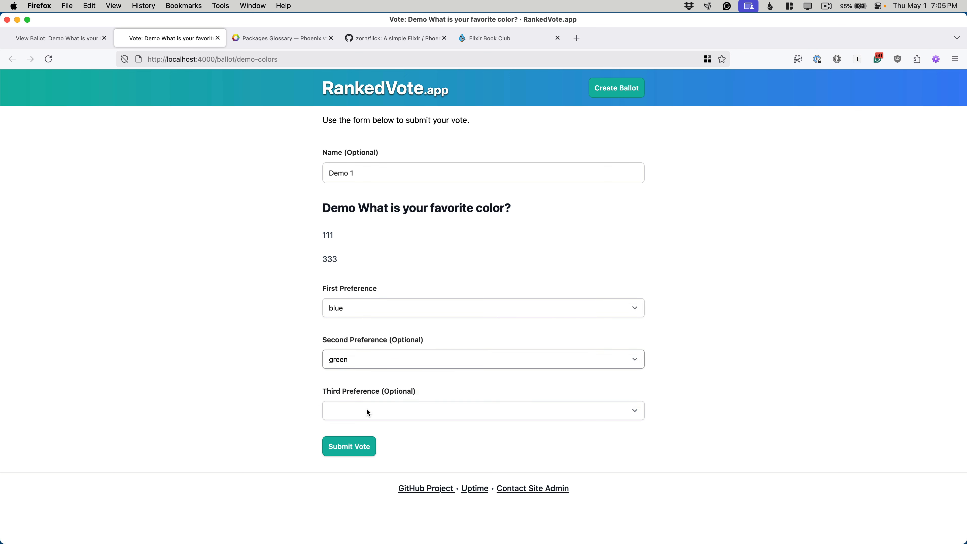
pyautogui.click(367, 411)
pyautogui.click(362, 420)
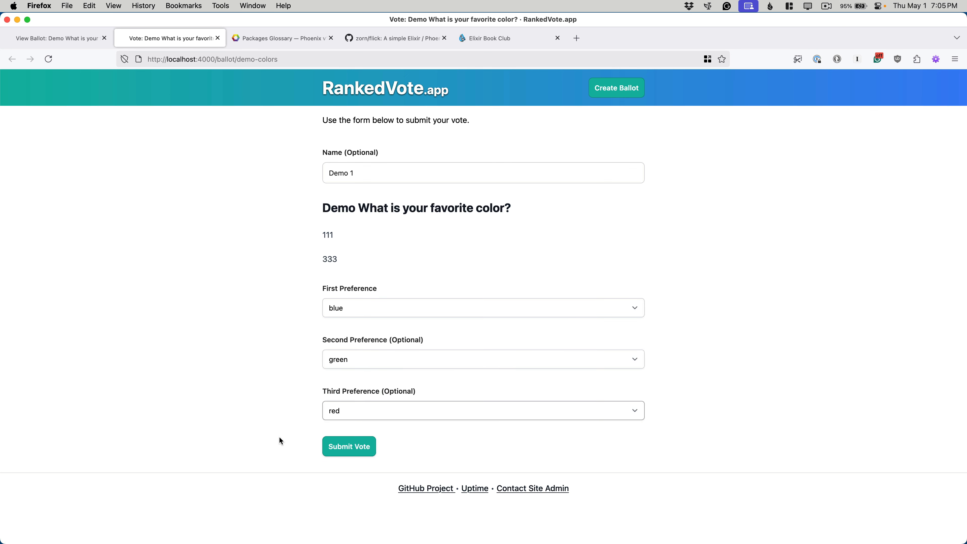
pyautogui.click(359, 447)
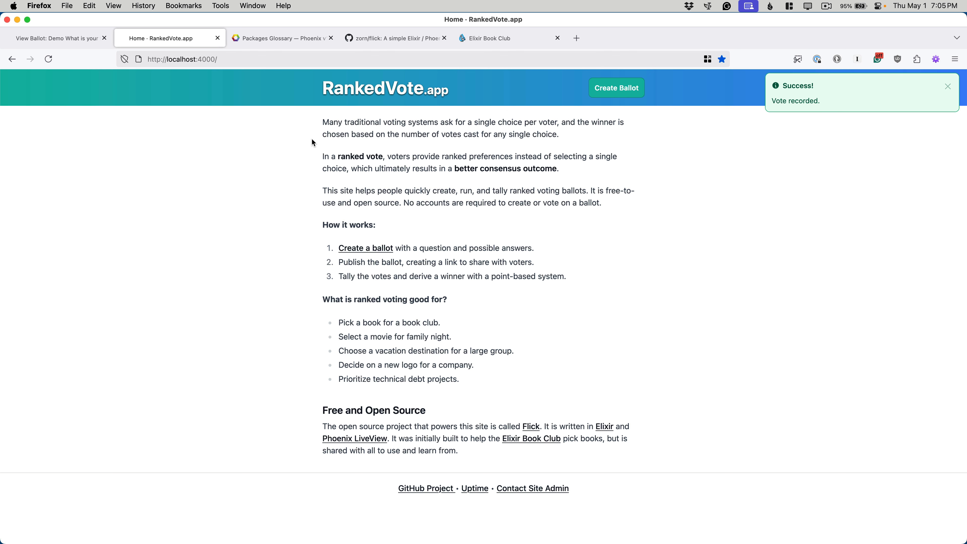
# - Return to the blank voting form and enter "Demo 2" as the voter's name
pyautogui.click(12, 58)
pyautogui.click(326, 176)
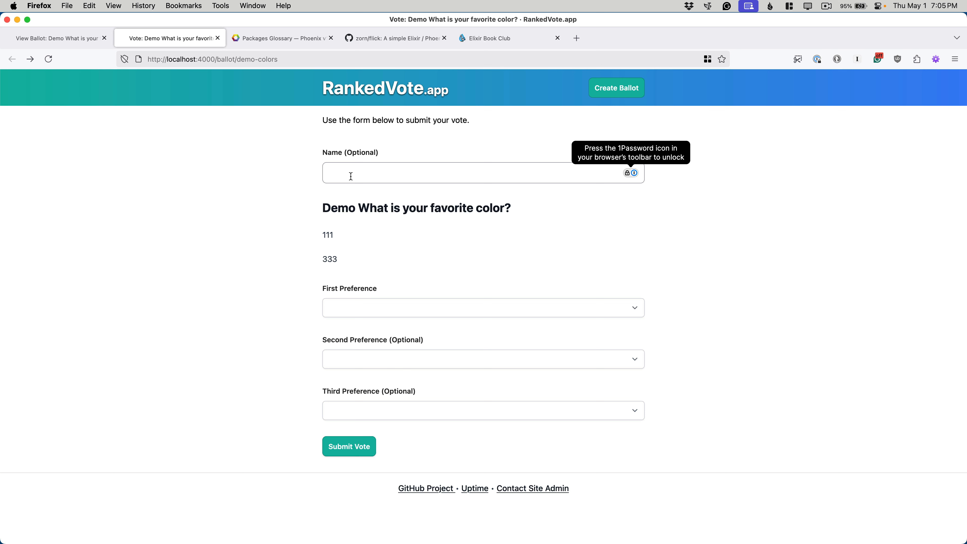
pyautogui.write('Demo 2')
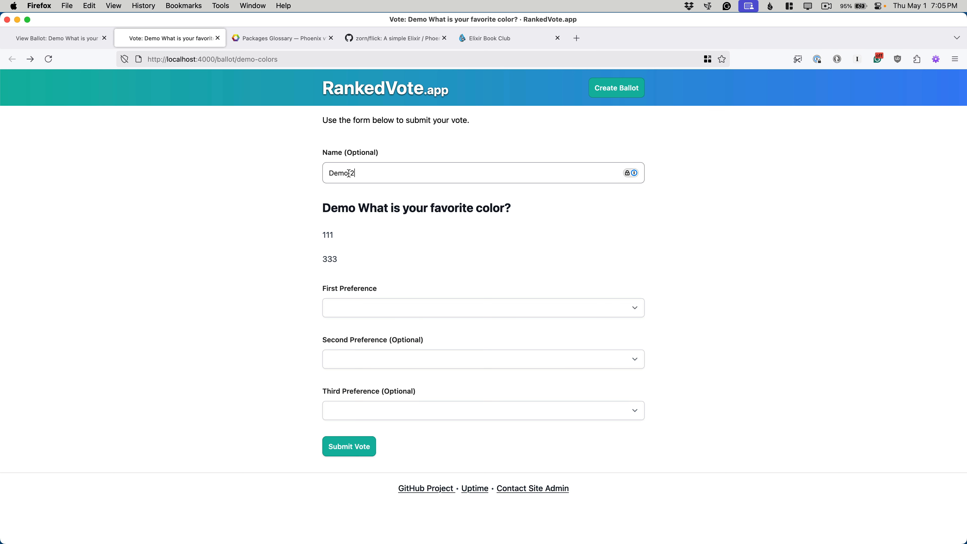
# - Rank red first and green second, leave the third preference blank, and submit the vote
pyautogui.click(366, 292)
pyautogui.click(371, 313)
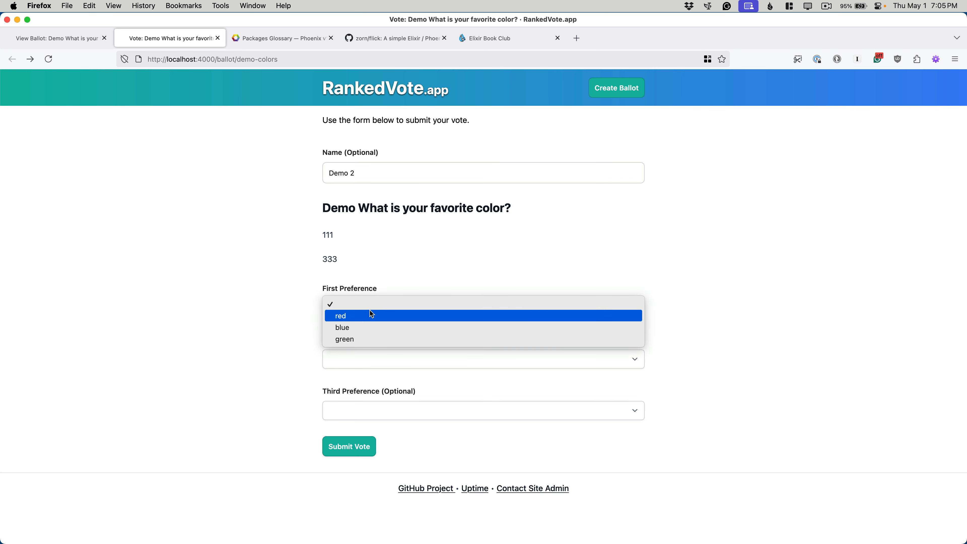
pyautogui.click(369, 312)
pyautogui.click(371, 361)
pyautogui.click(377, 391)
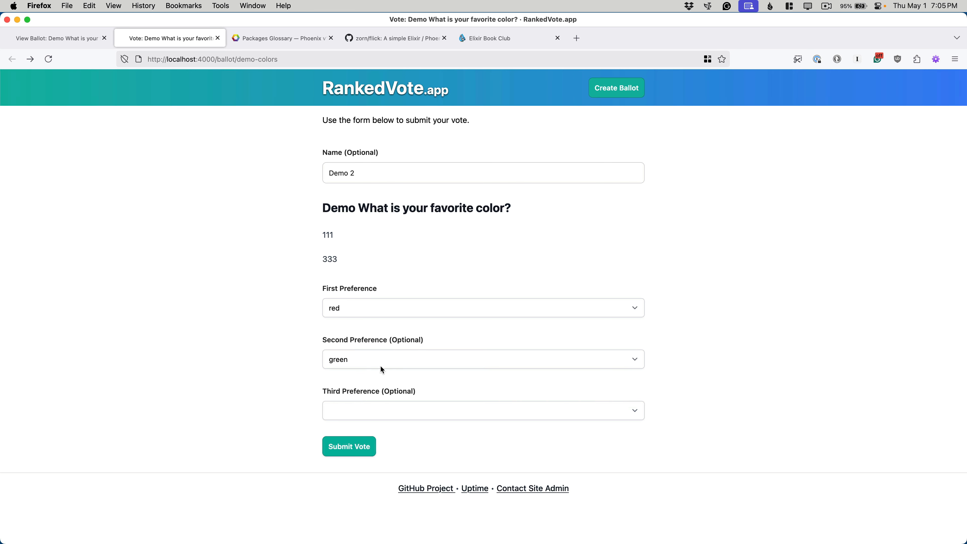
pyautogui.click(348, 450)
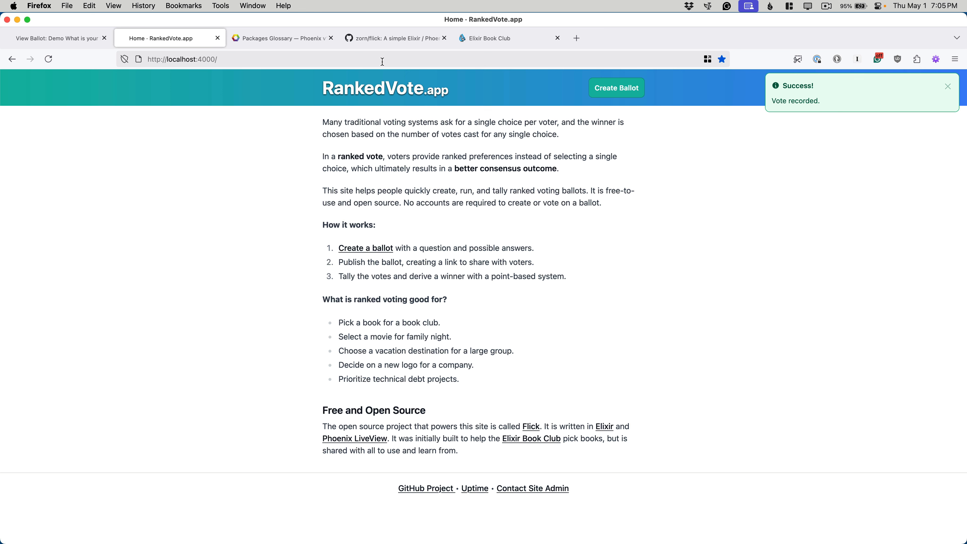
# - Return to the ballot admin page and reload it to review the early results and the submitted votes
pyautogui.click(66, 34)
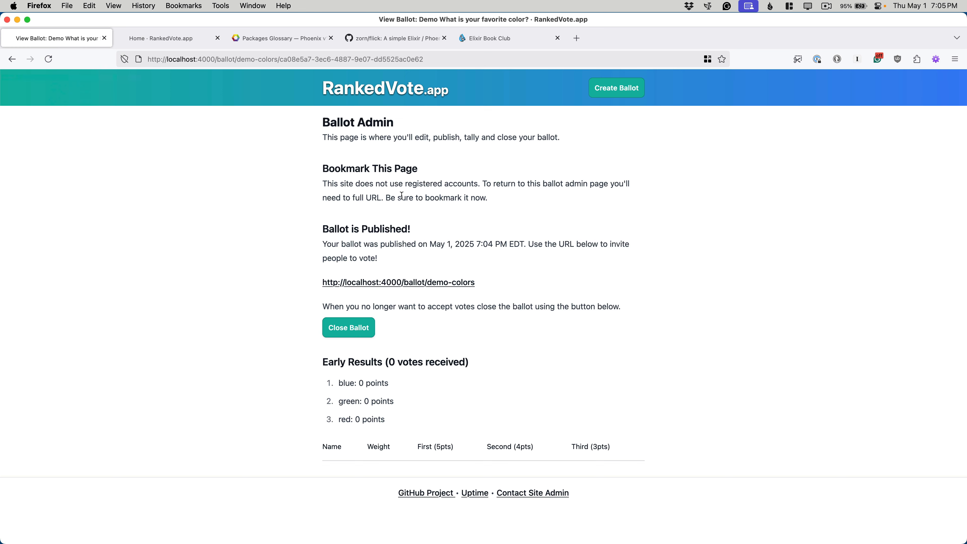
pyautogui.click(40, 60)
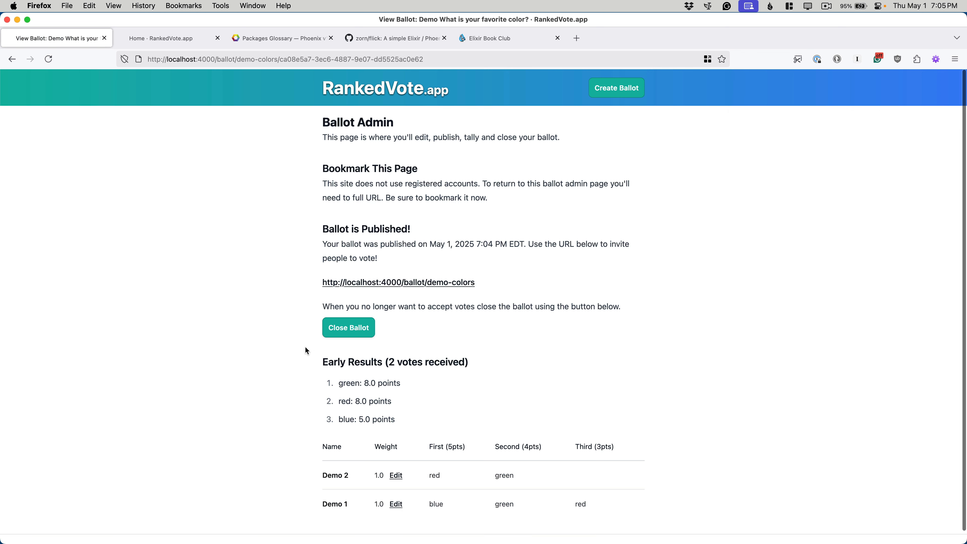
pyautogui.scroll(-1, 425, 397)
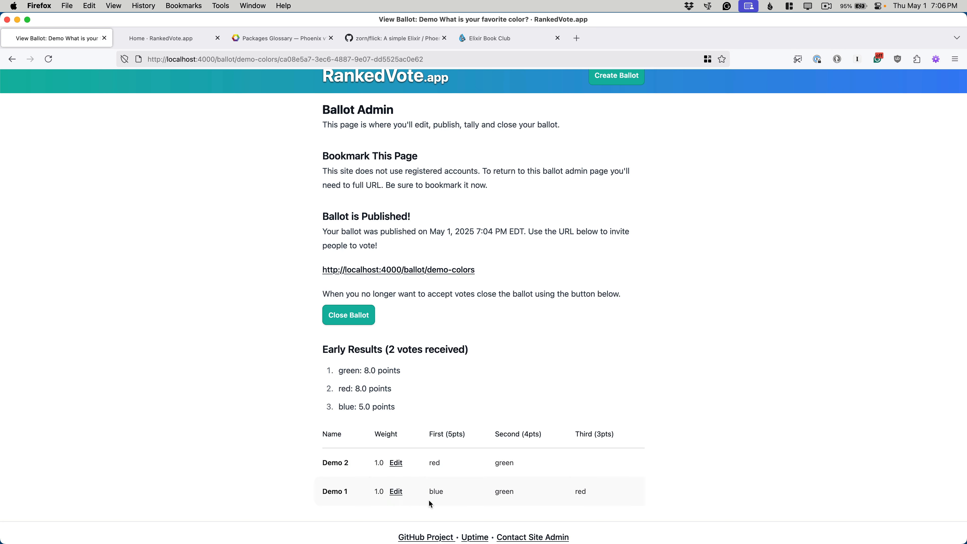
# - Set the weight of the Demo 2 vote to 2 and save it
pyautogui.click(396, 464)
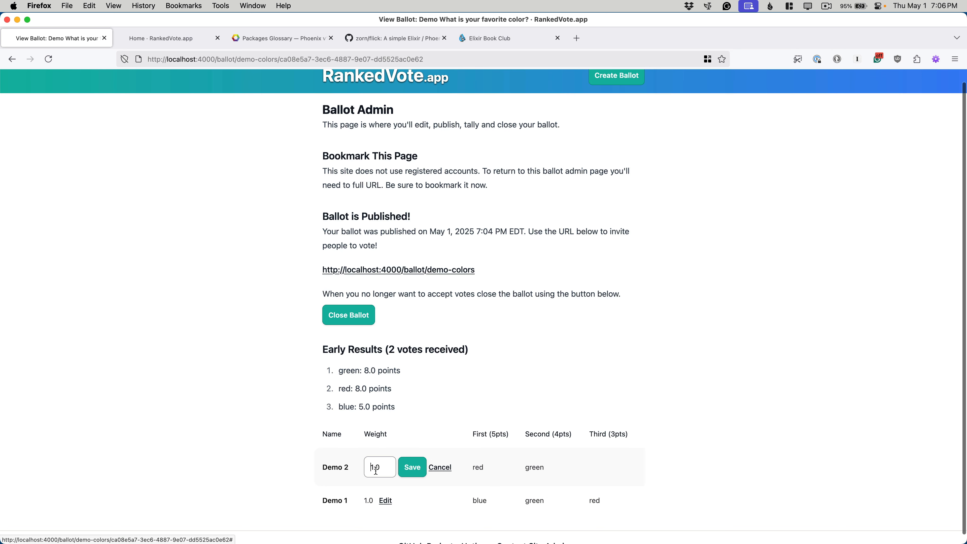
pyautogui.write('2')
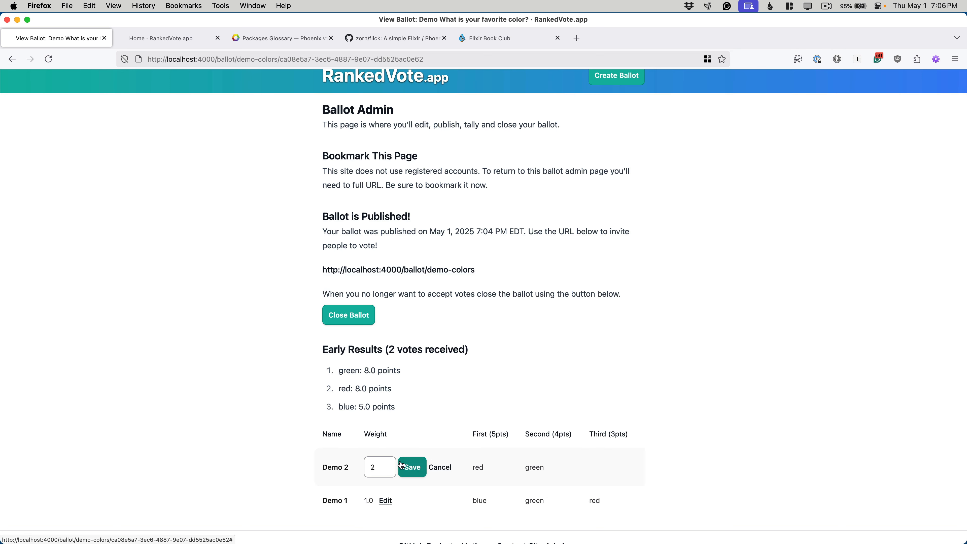
pyautogui.click(413, 469)
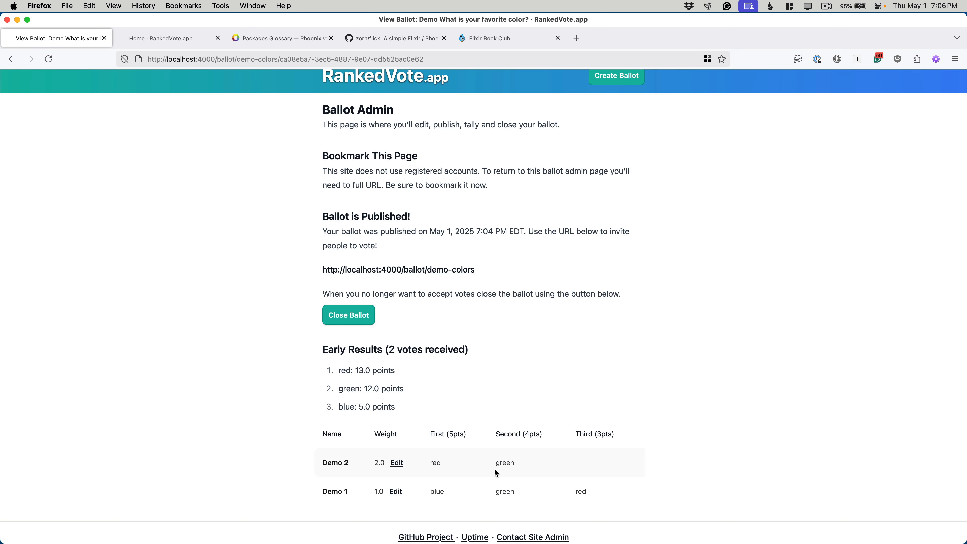
# - Review the early results ranking and close the ballot
pyautogui.moveTo(340, 350); pyautogui.dragTo(417, 397)
pyautogui.click(417, 395)
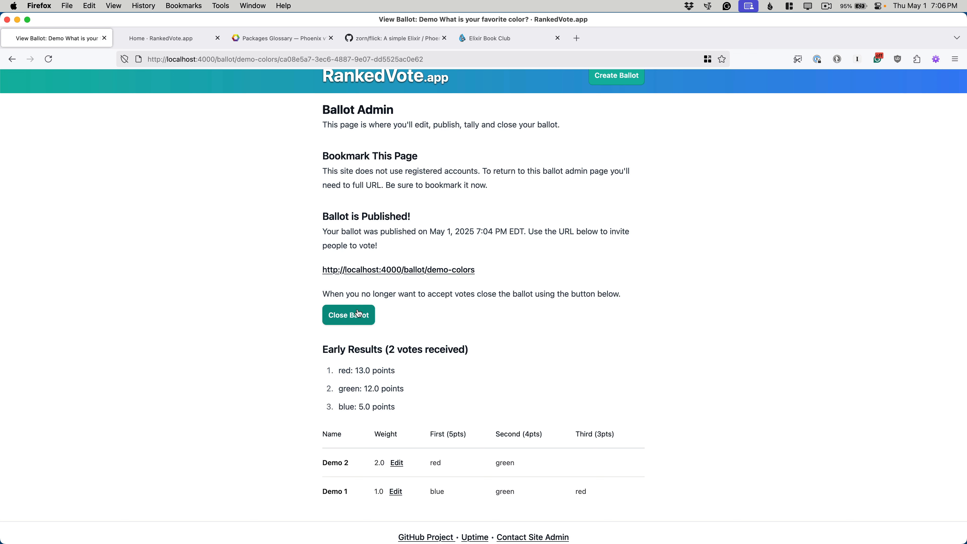
pyautogui.click(354, 322)
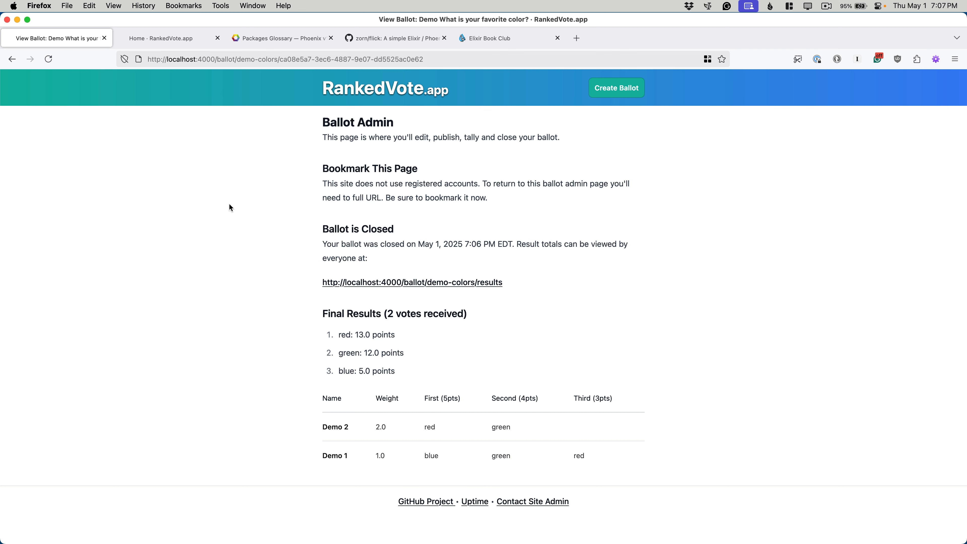
# - Look through the flick repository's main page on GitHub
pyautogui.click(380, 42)
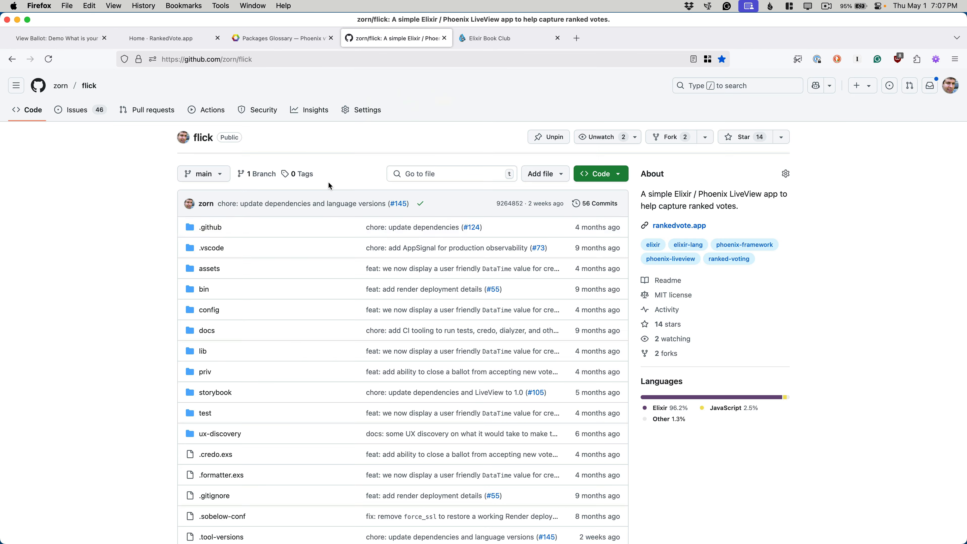
pyautogui.scroll(-10, 325, 317)
pyautogui.scroll(10, 325, 317)
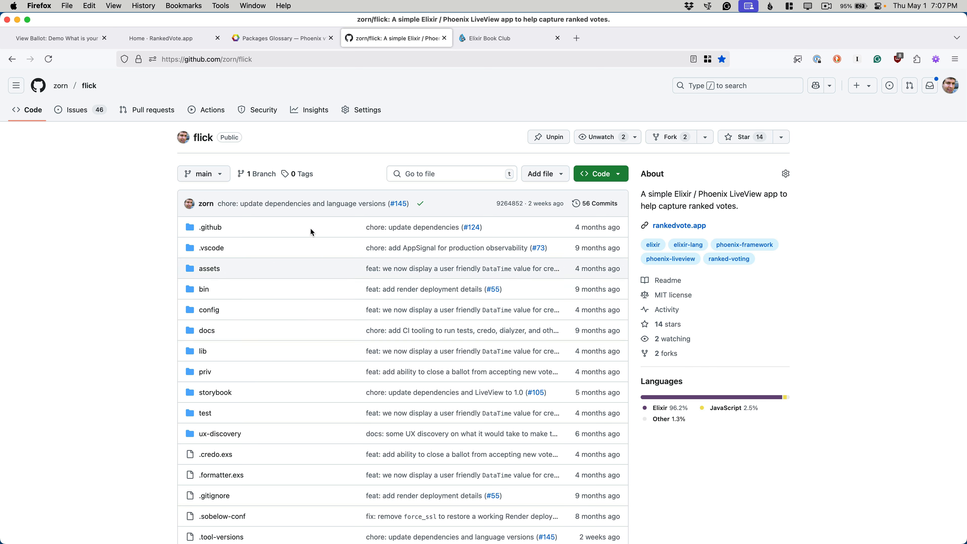
# - Dismiss the vote notification on the RankedVote.app home page and open the form for a new ballot
pyautogui.click(170, 41)
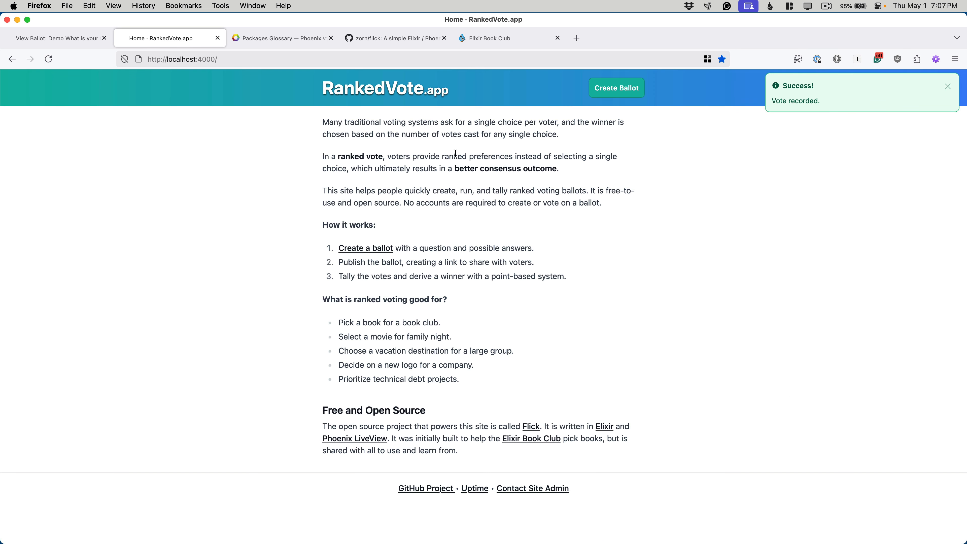
pyautogui.click(947, 86)
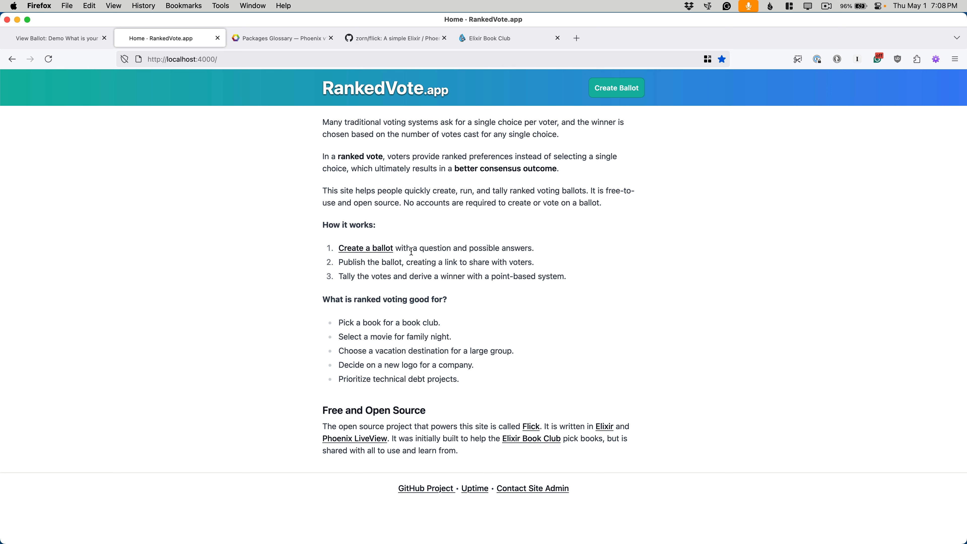
pyautogui.click(612, 92)
# - Examine the comma-separated Possible Answers field on the blank ballot form
pyautogui.click(362, 313)
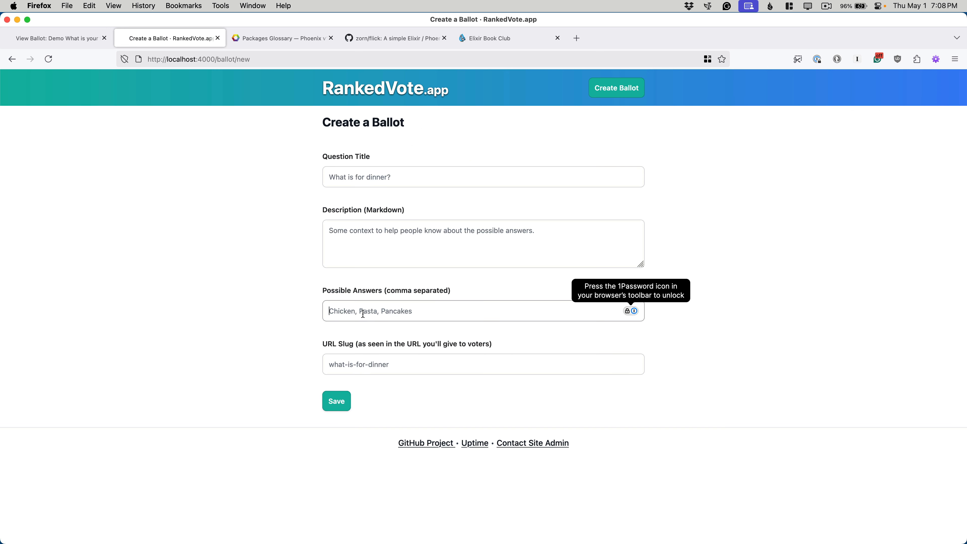
pyautogui.click(315, 307)
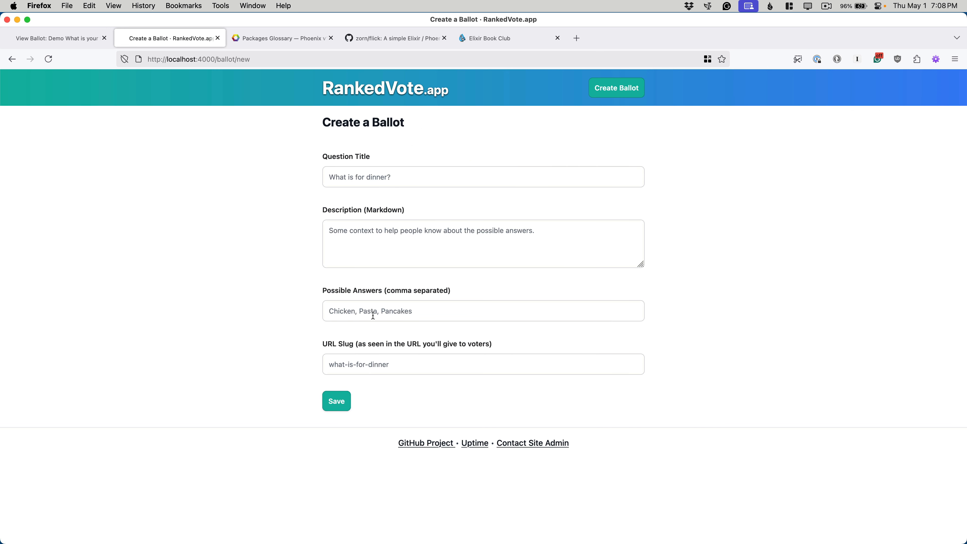
pyautogui.moveTo(386, 291); pyautogui.dragTo(460, 291)
pyautogui.click(446, 292)
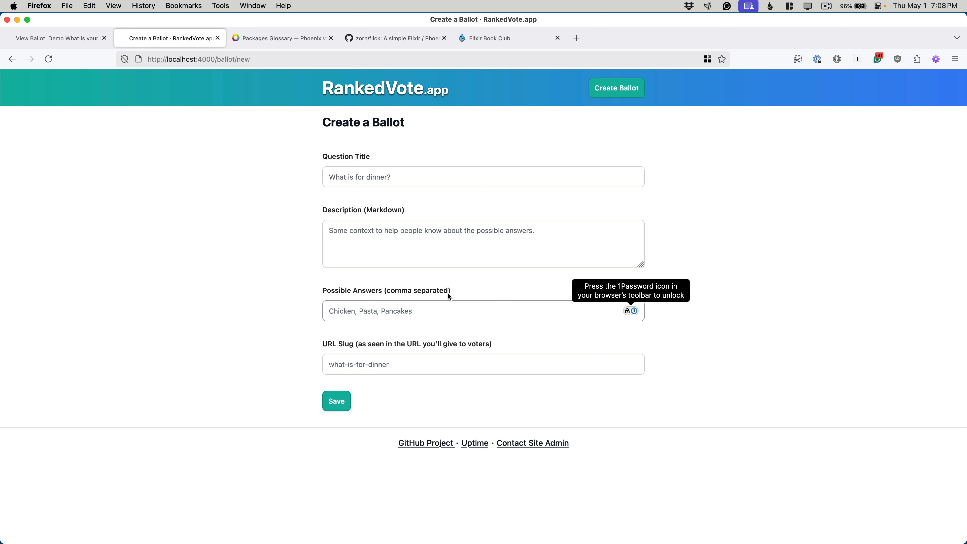
pyautogui.click(291, 306)
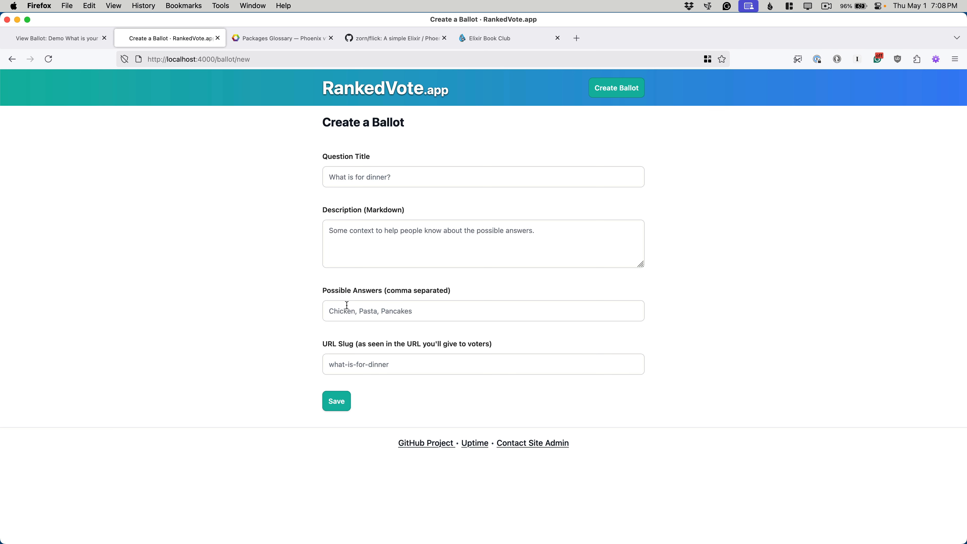
pyautogui.click(473, 308)
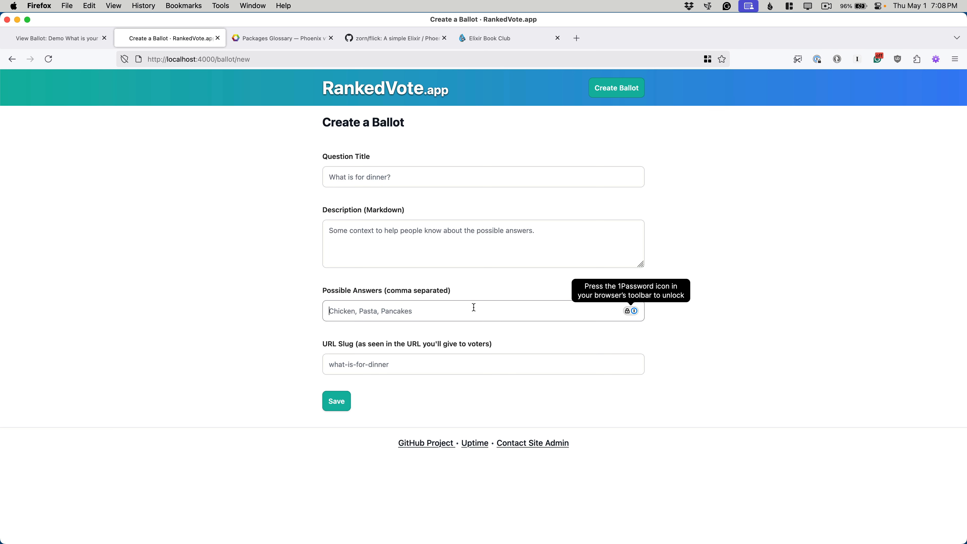
pyautogui.click(297, 298)
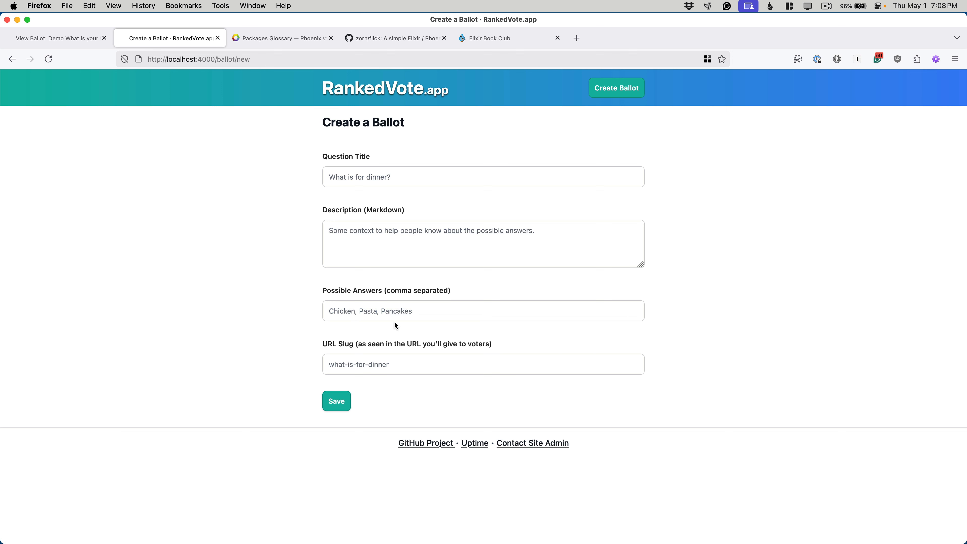